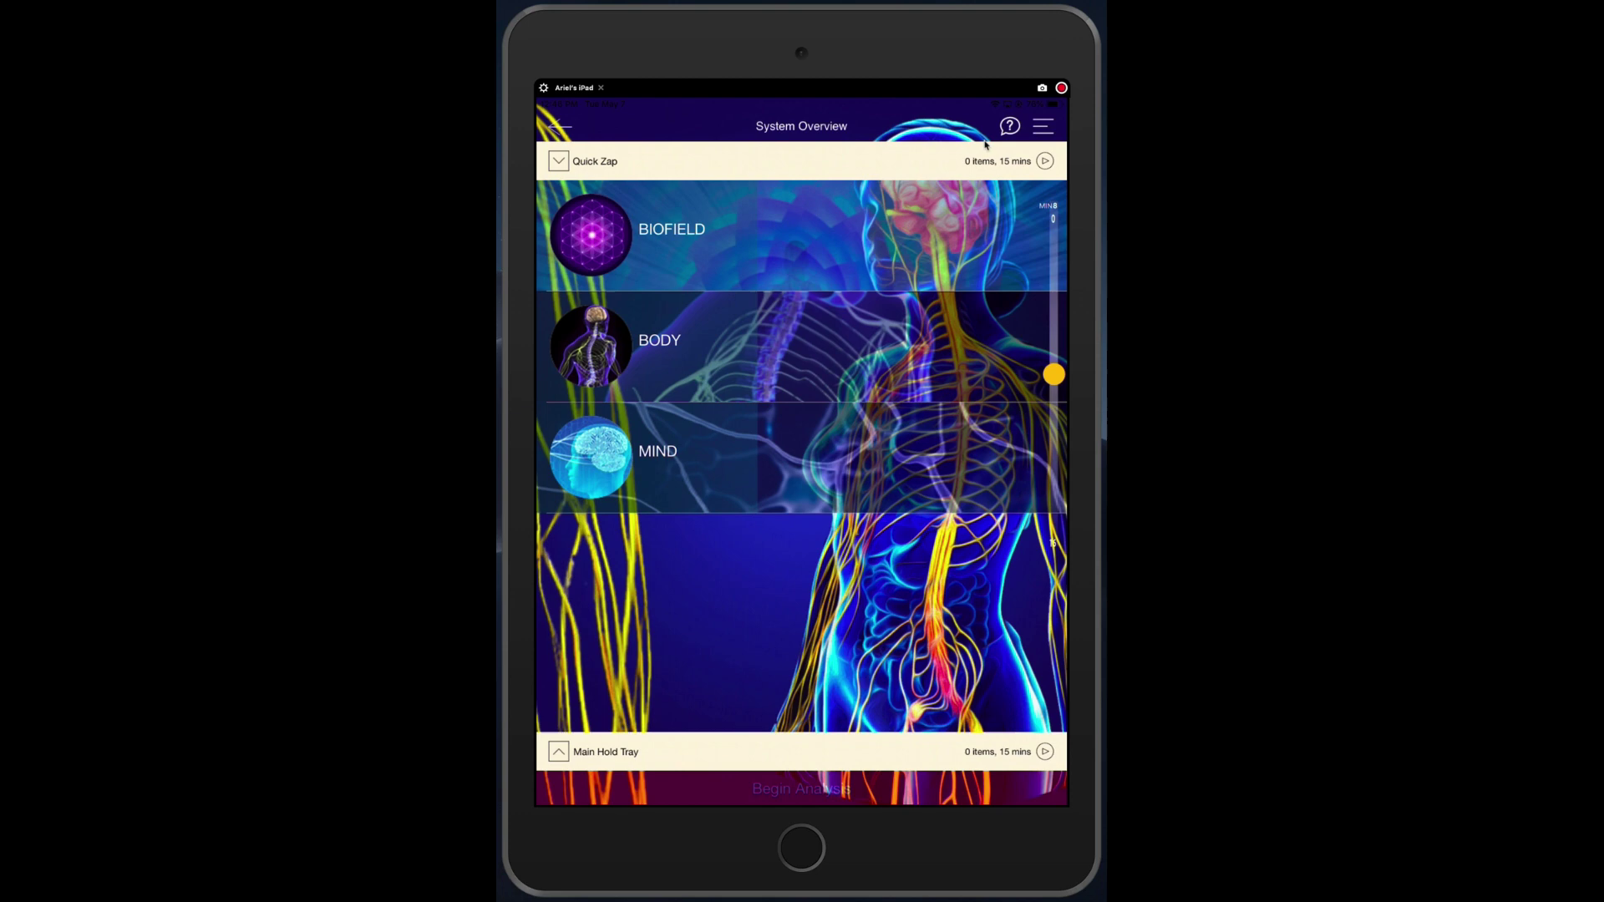
- Choose Logout from the bottom of the app's side menu to bring up the logout prompt
left_click(1042, 127)
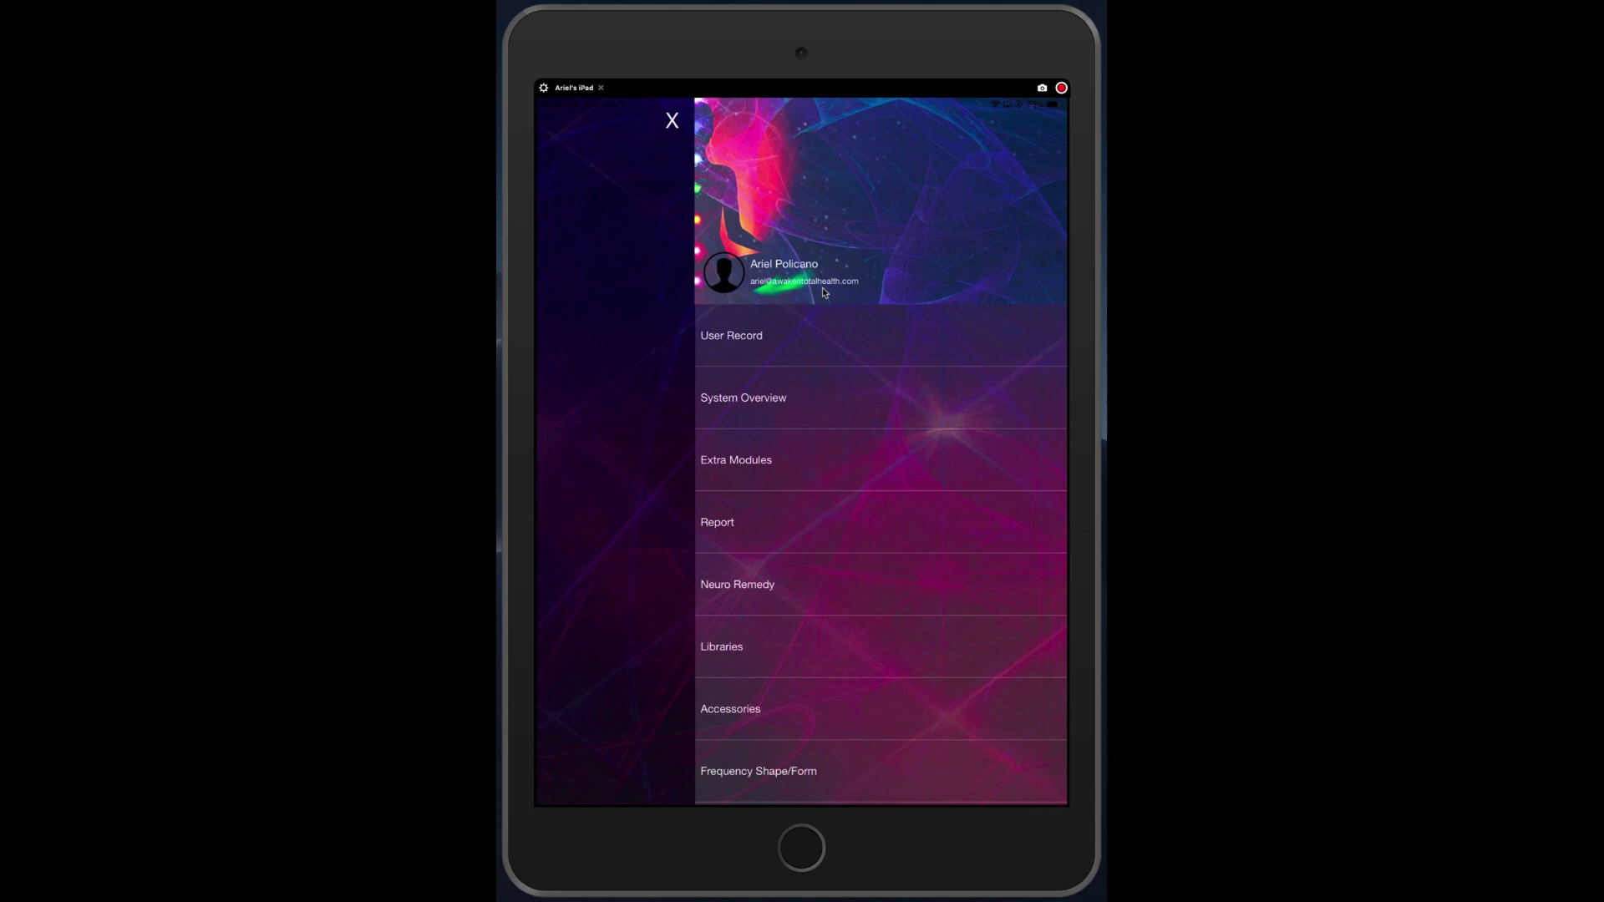
scroll(883, 644, "down", 5)
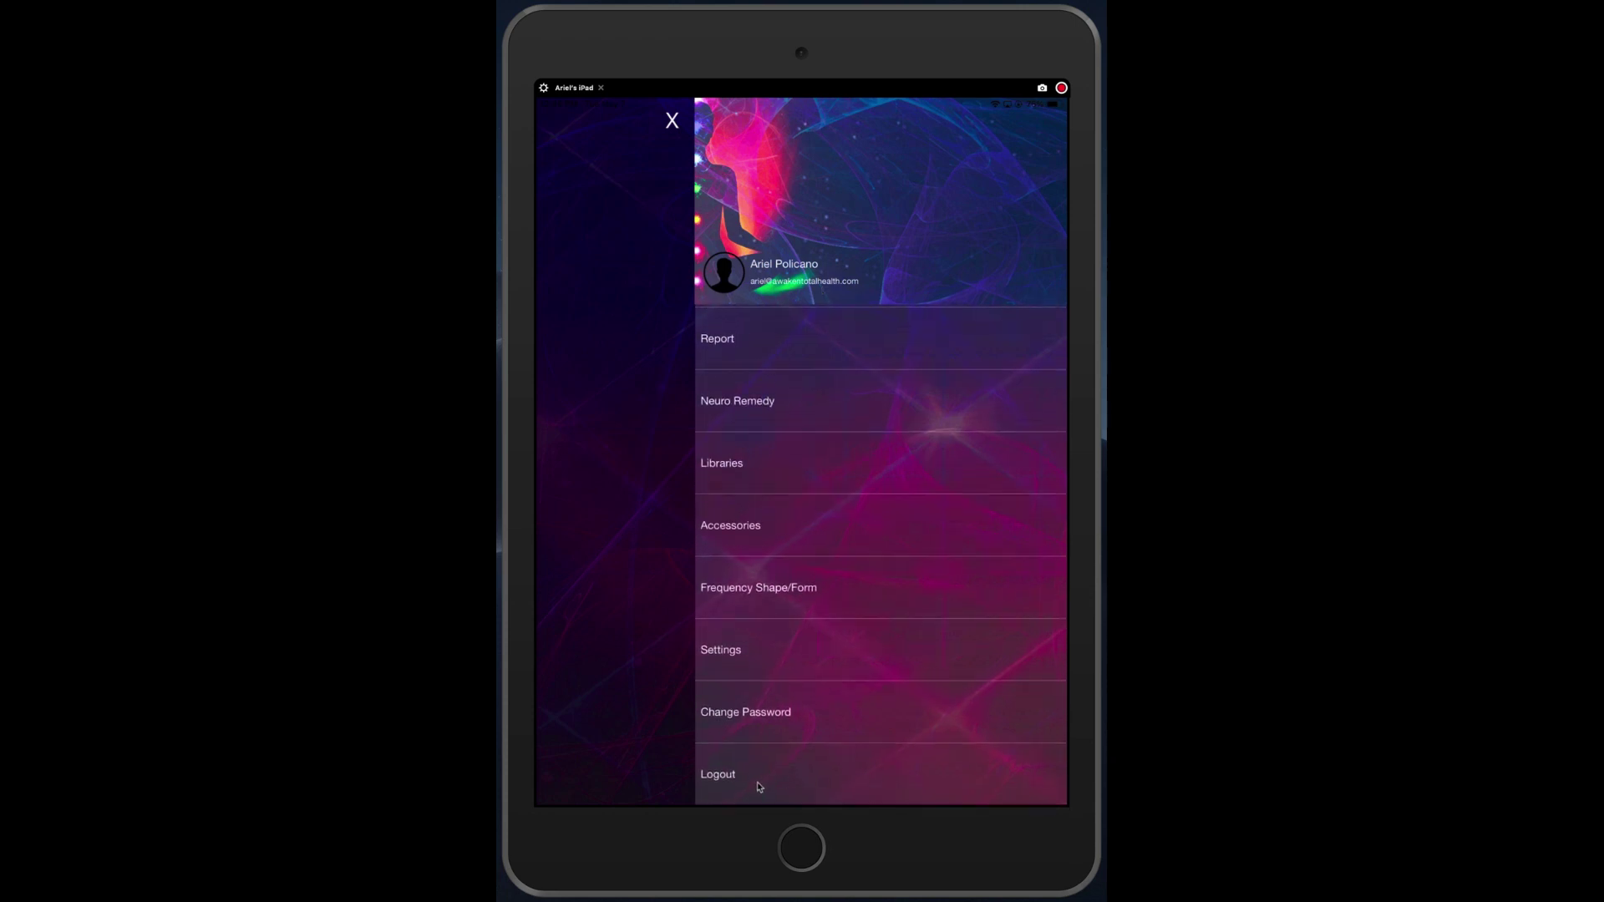
left_click(759, 786)
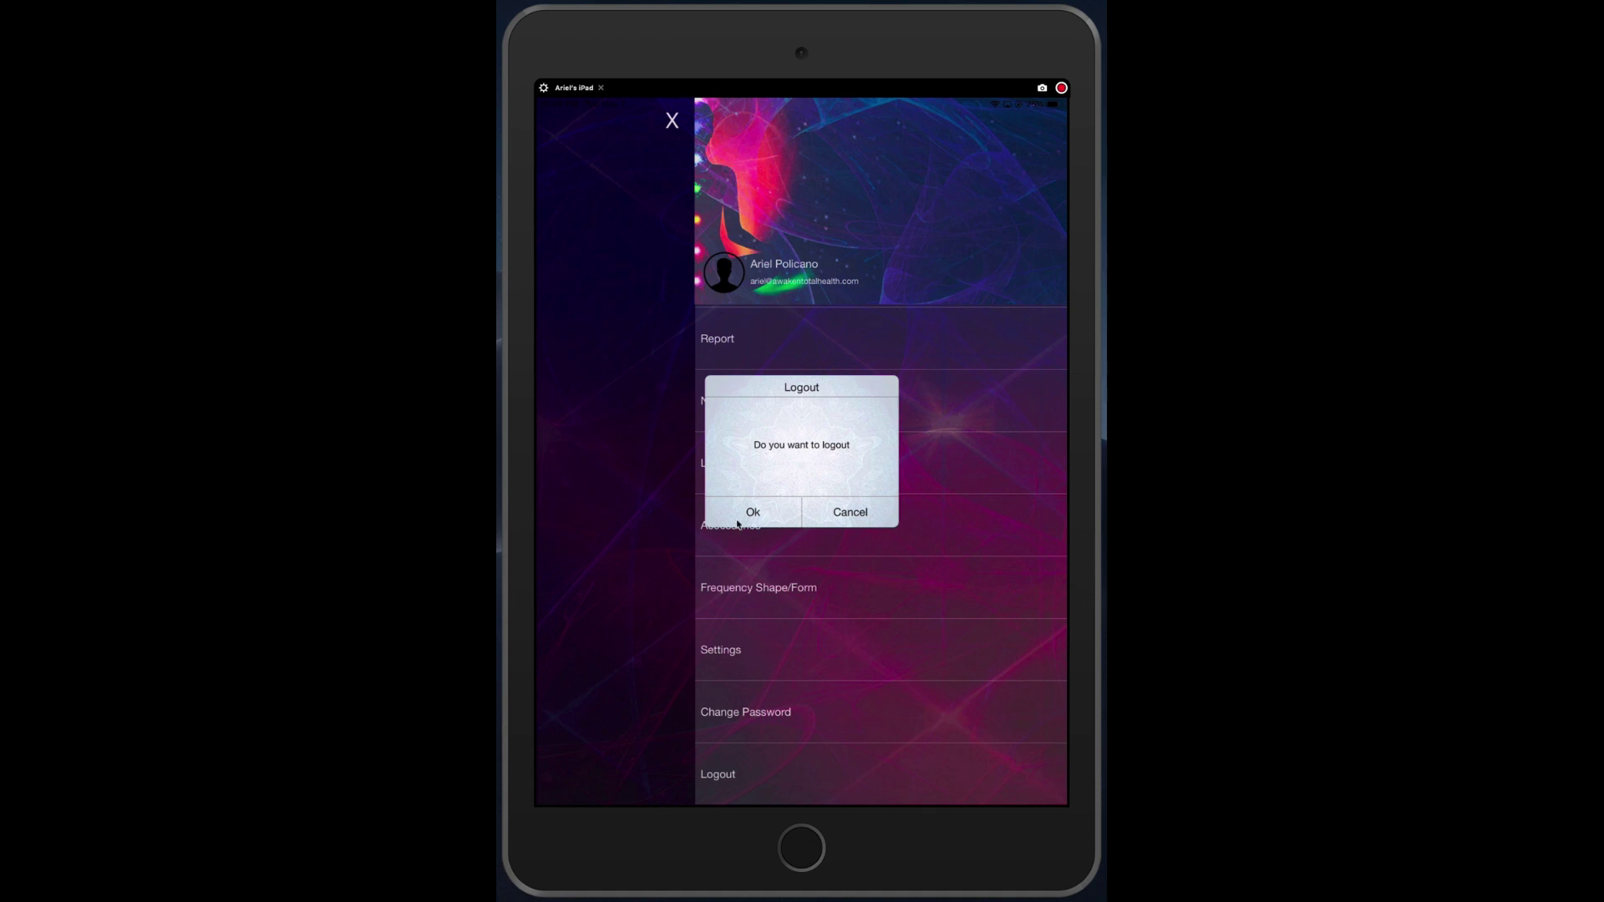
- Confirm the logout with Ok to return to the Sign In screen
left_click(737, 524)
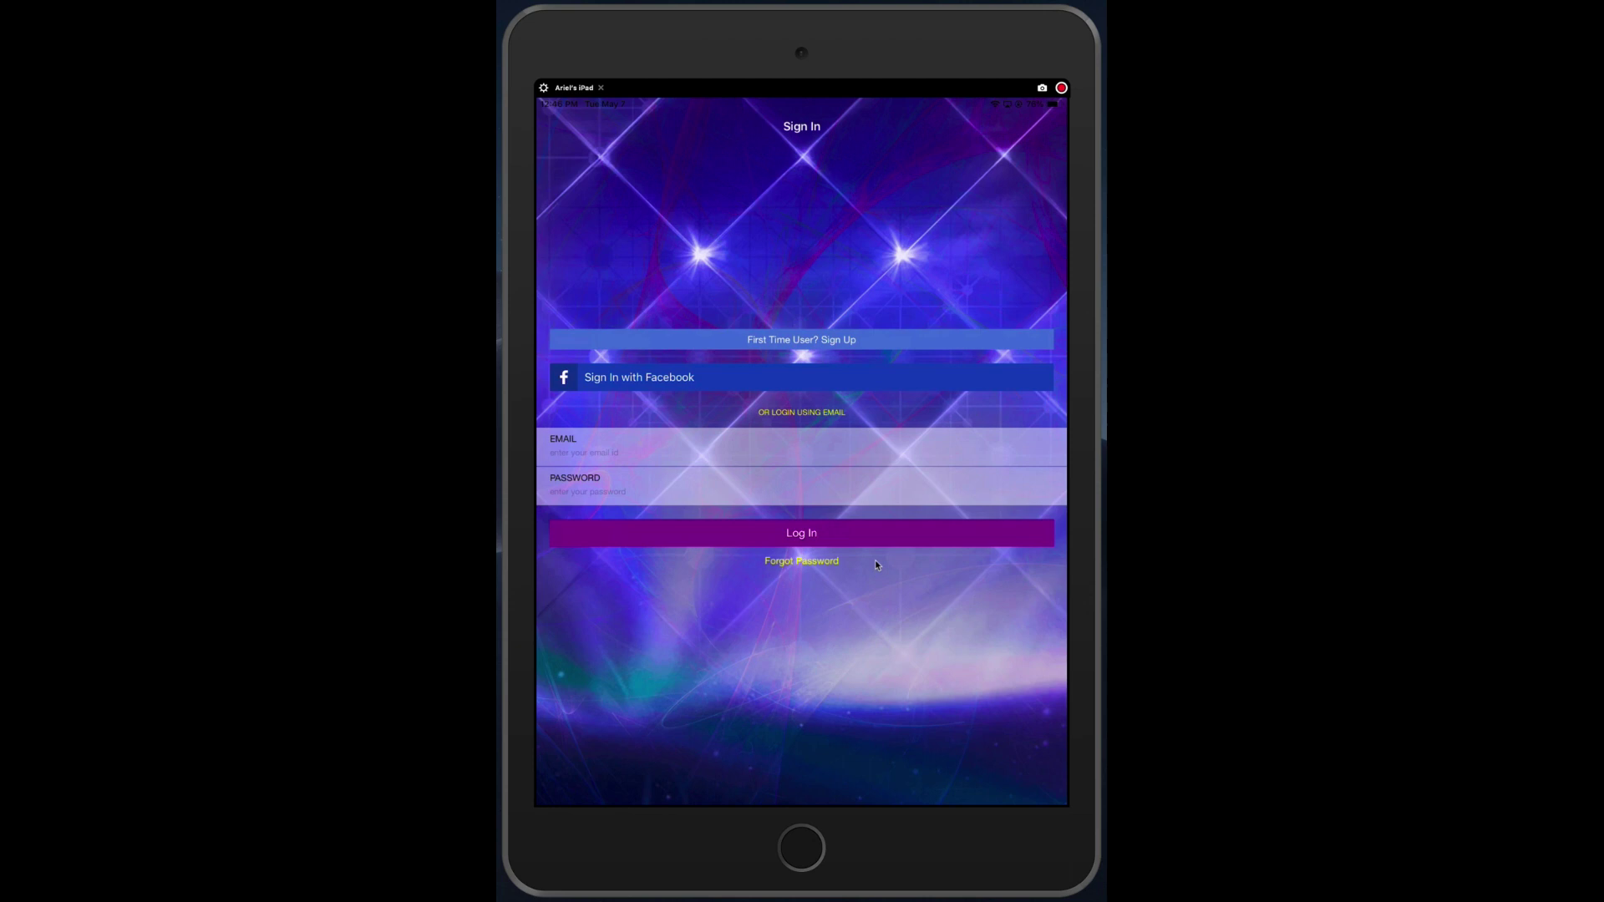
- Begin a Forgot Password reset and enter the account's e-mail address in the EMAIL field
left_click(815, 568)
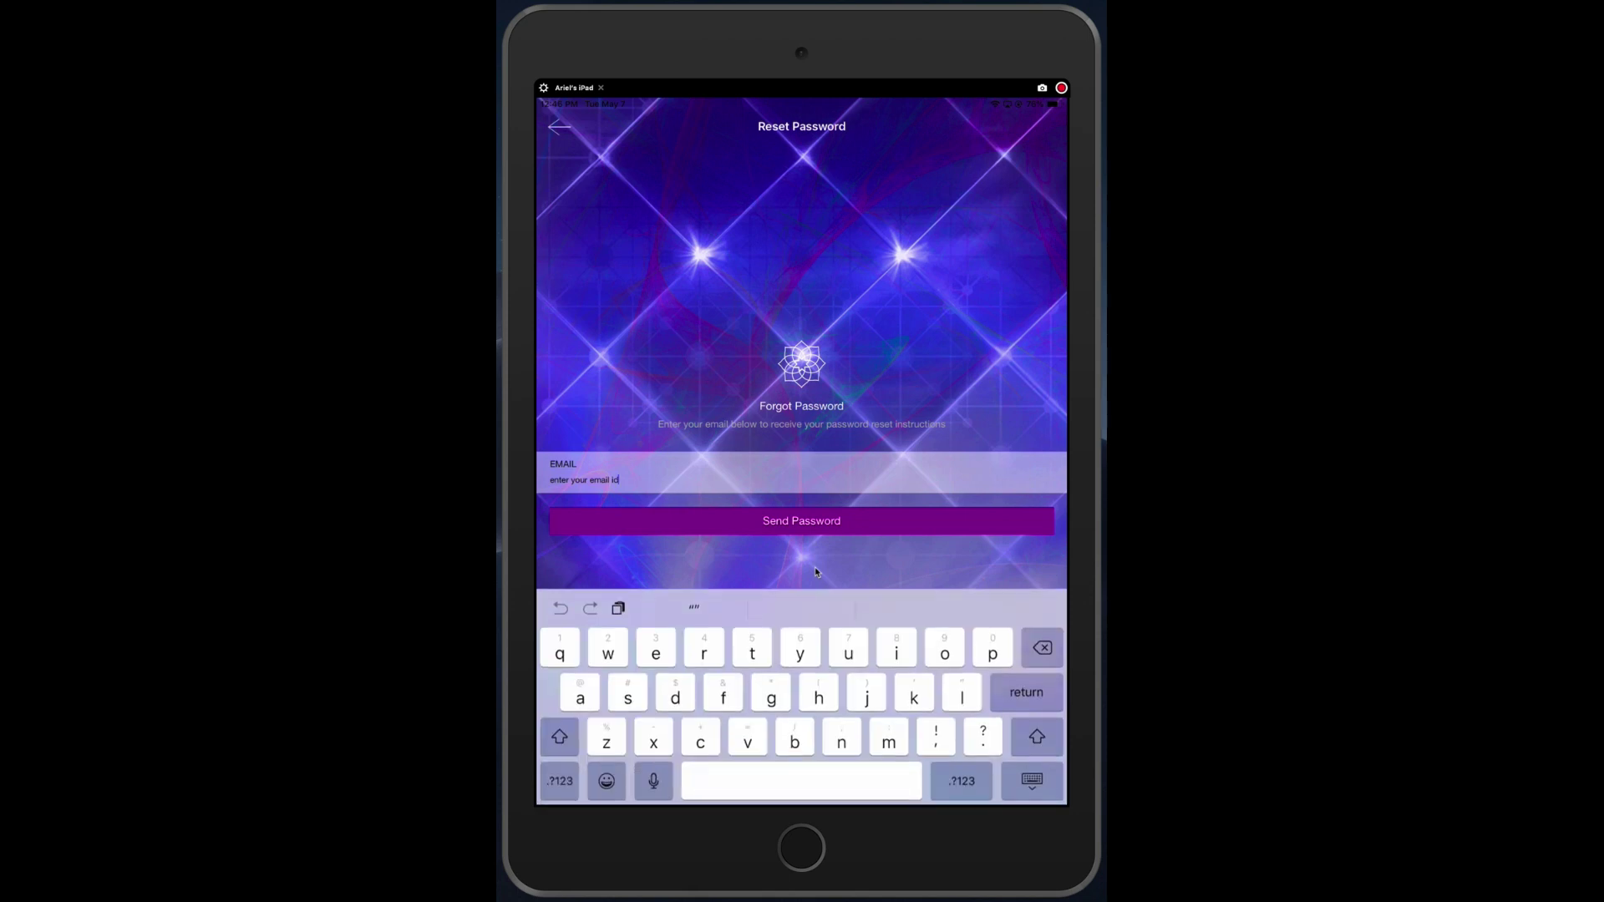
key("BackSpace")
key("BackSpace")
key("BackSpace")
key("BackSpace")
key("BackSpace")
key("BackSpace")
key("BackSpace")
key("BackSpace")
key("BackSpace")
key("BackSpace")
key("BackSpace")
key("BackSpace")
key("BackSpace")
key("BackSpace")
key("BackSpace")
key("BackSpace")
key("BackSpace")
key("BackSpace")
key("BackSpace")
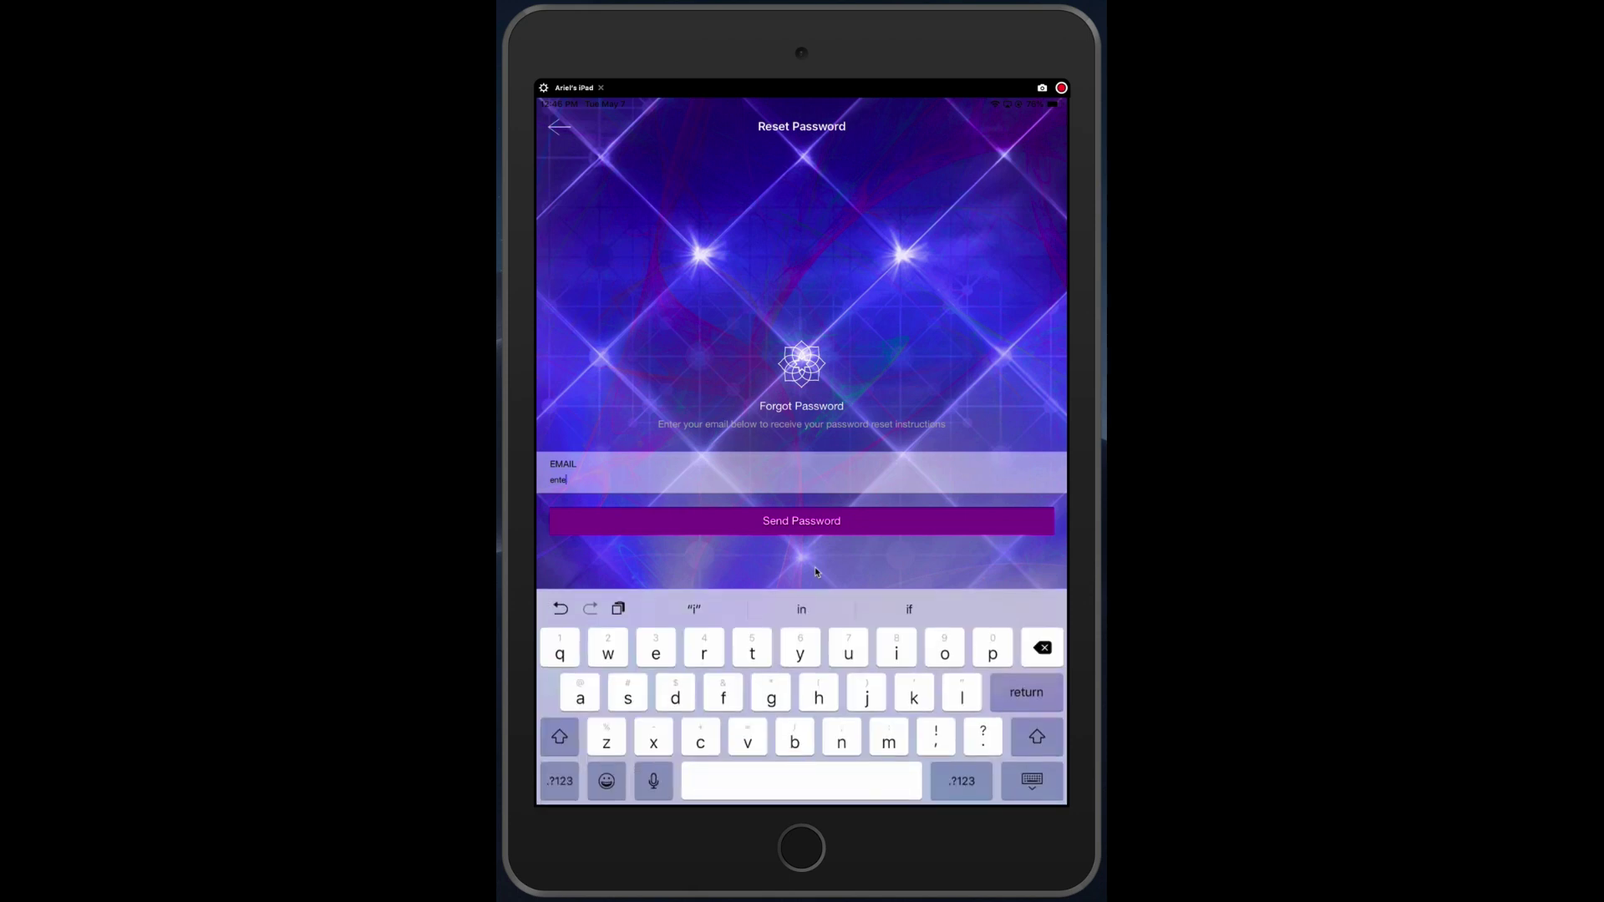
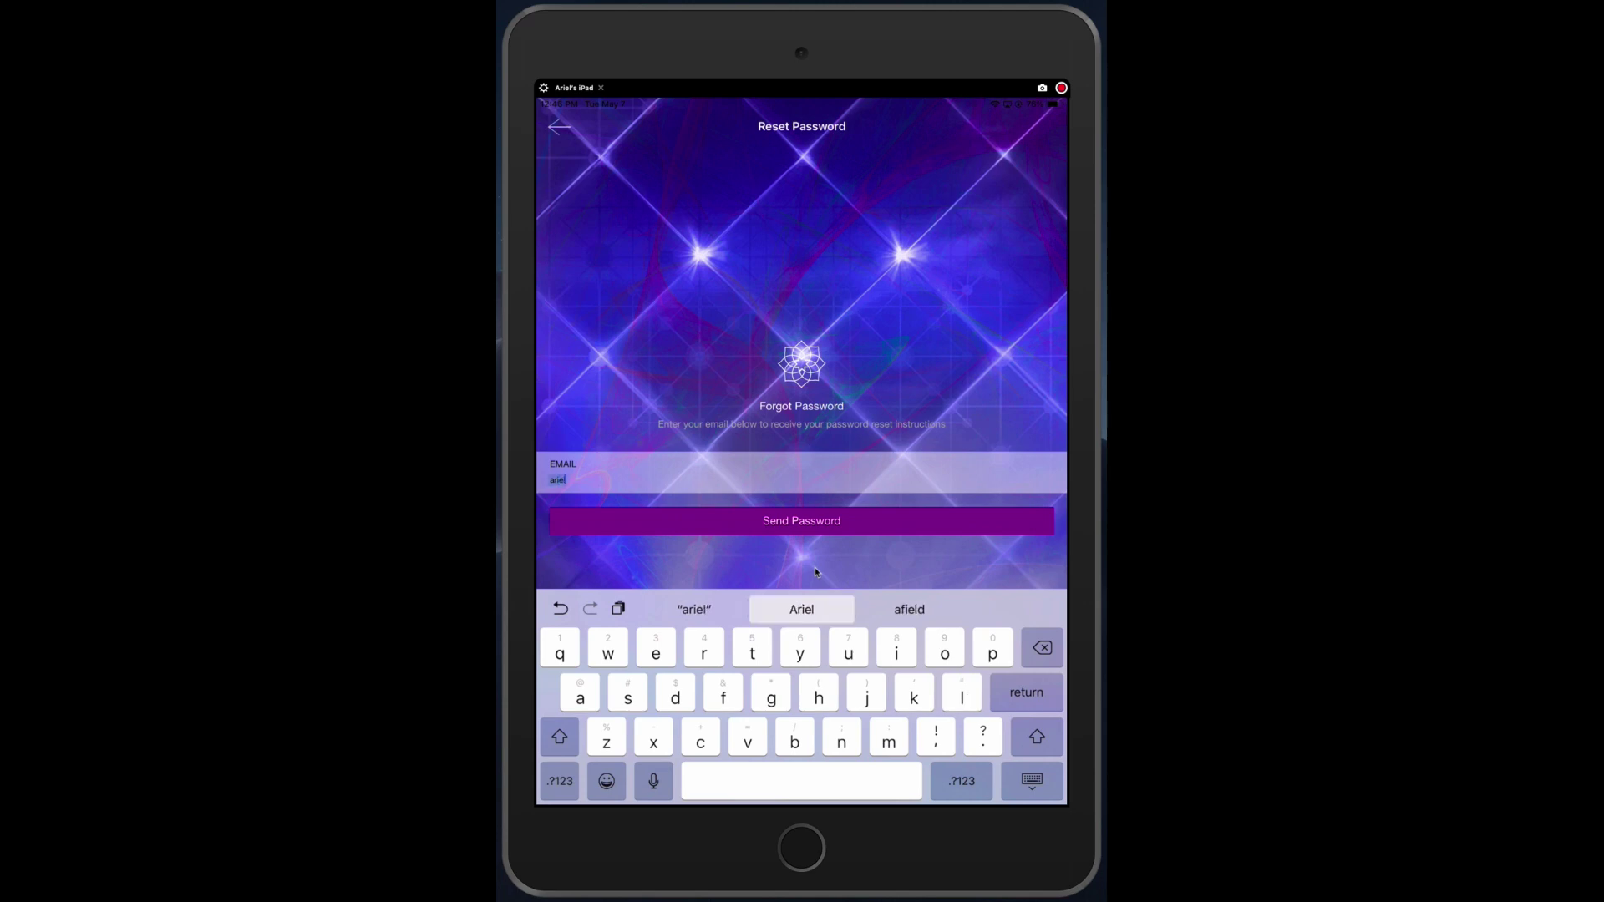
left_click(961, 780)
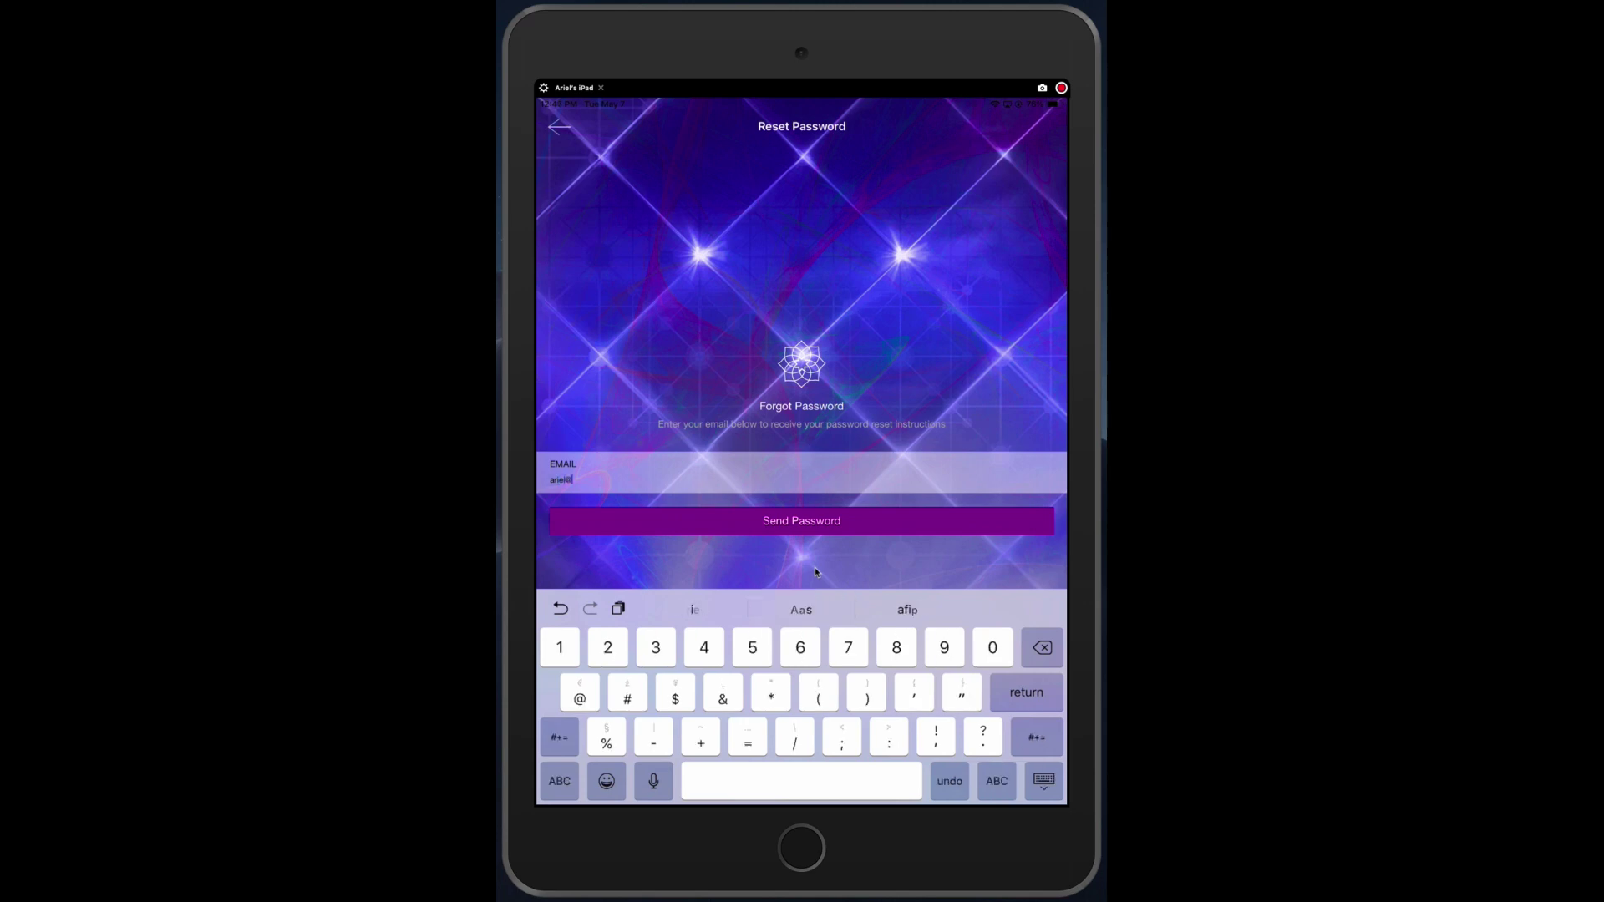
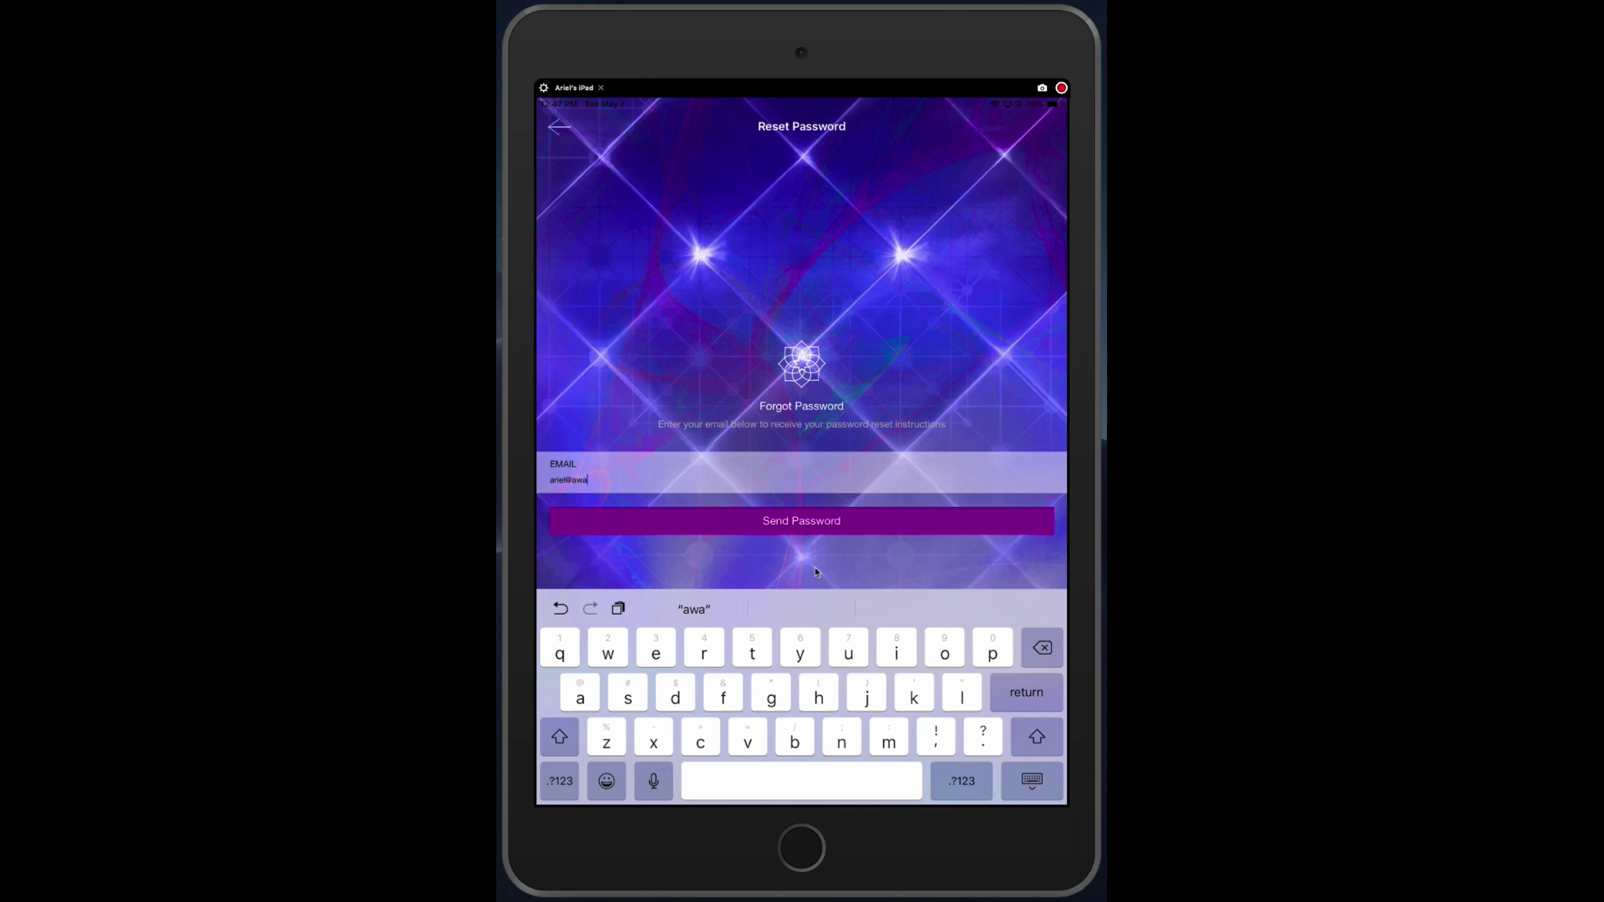
- Submit the reset request, copy the temporary password from the notification e-mail, and leave Mail
left_click(615, 511)
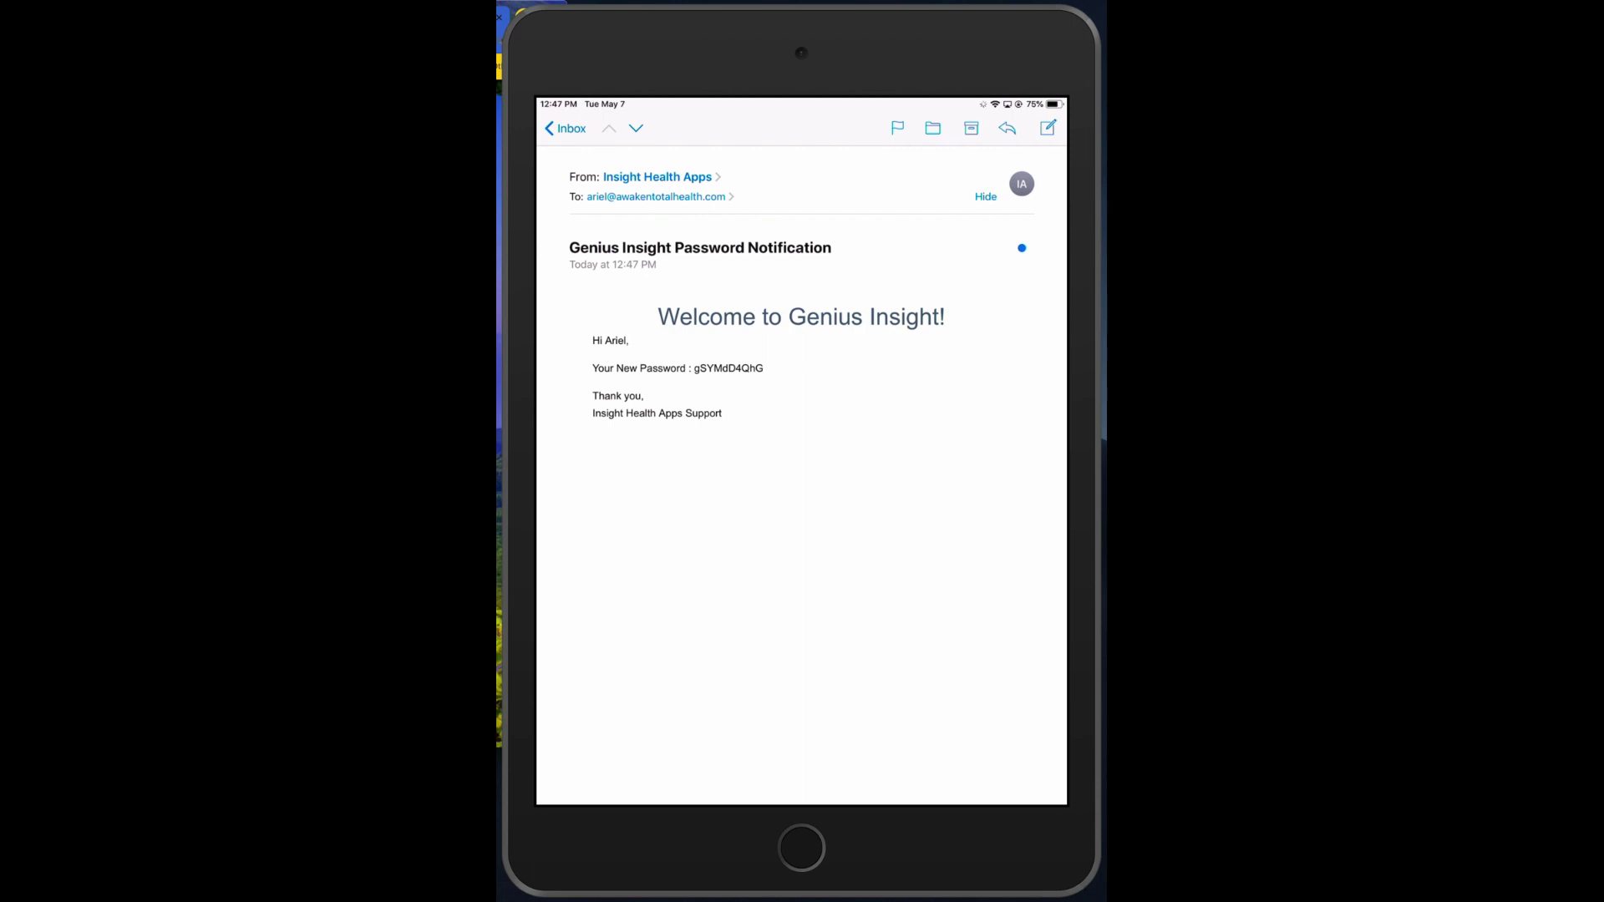
double_click(728, 368)
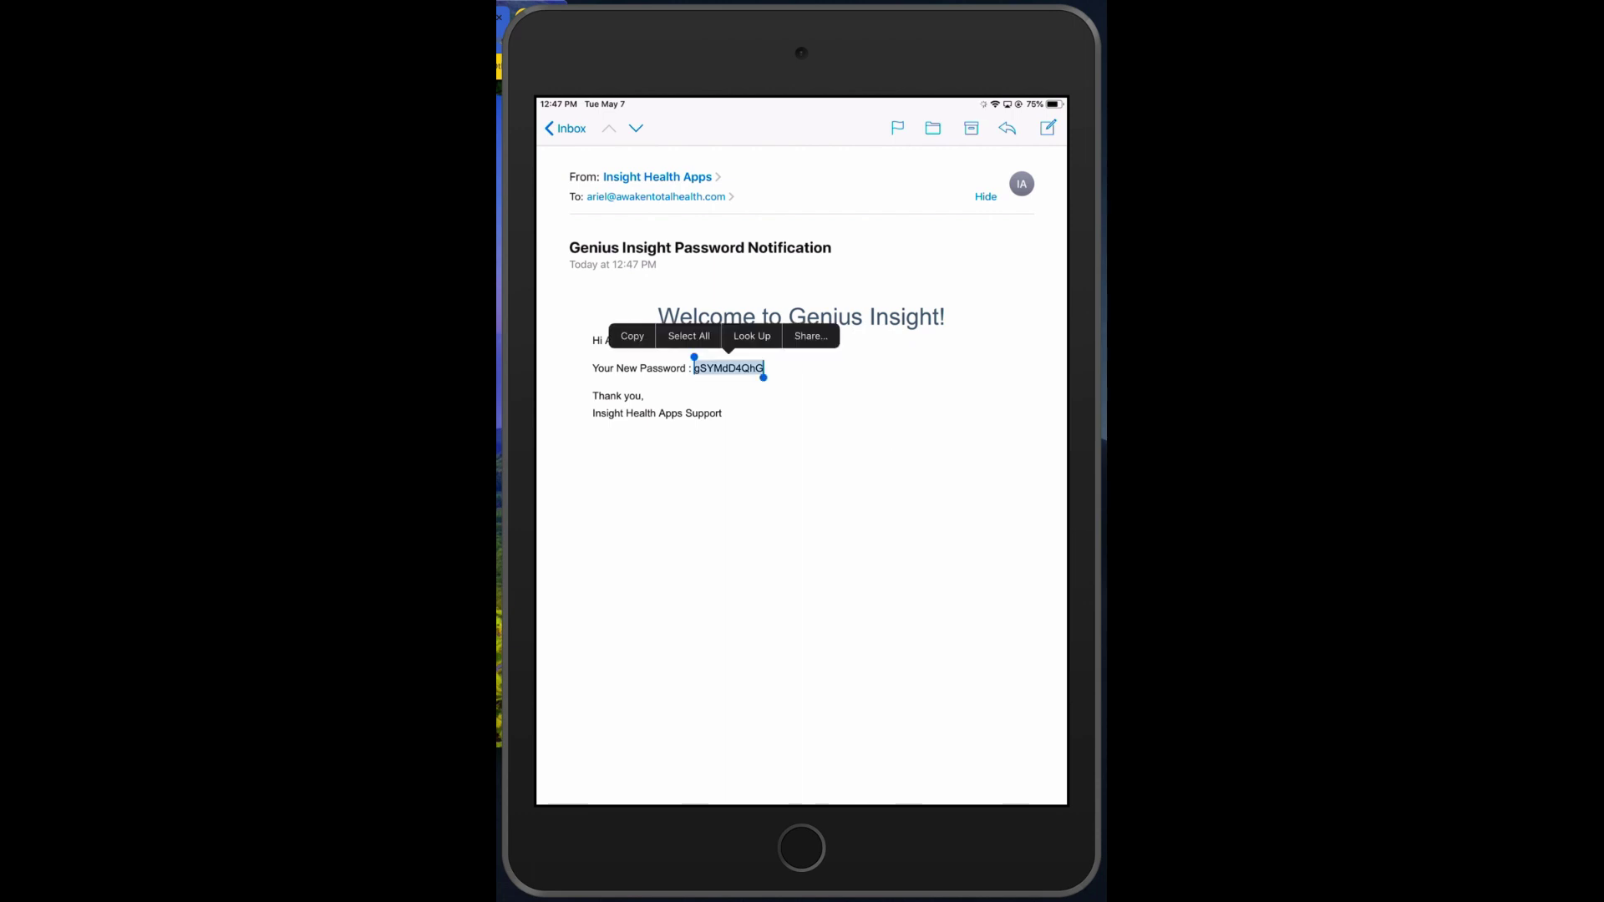
left_click(632, 336)
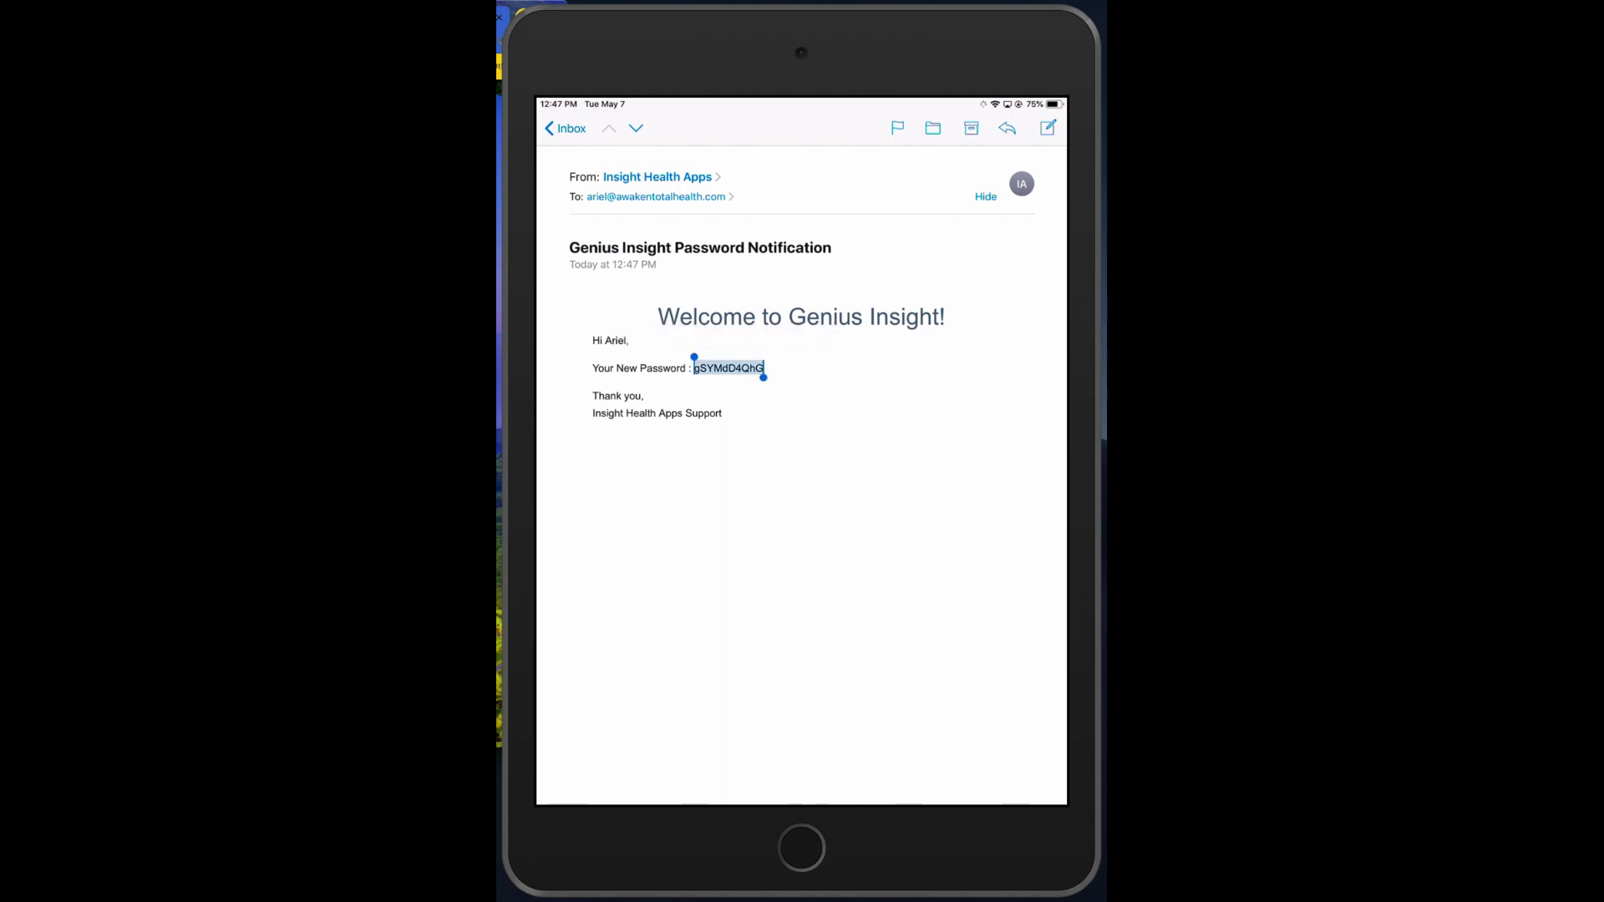
key("shift+super+h")
- Relaunch Genius Insight, sign in with the pasted temporary password, and enter a client's name
left_click(984, 505)
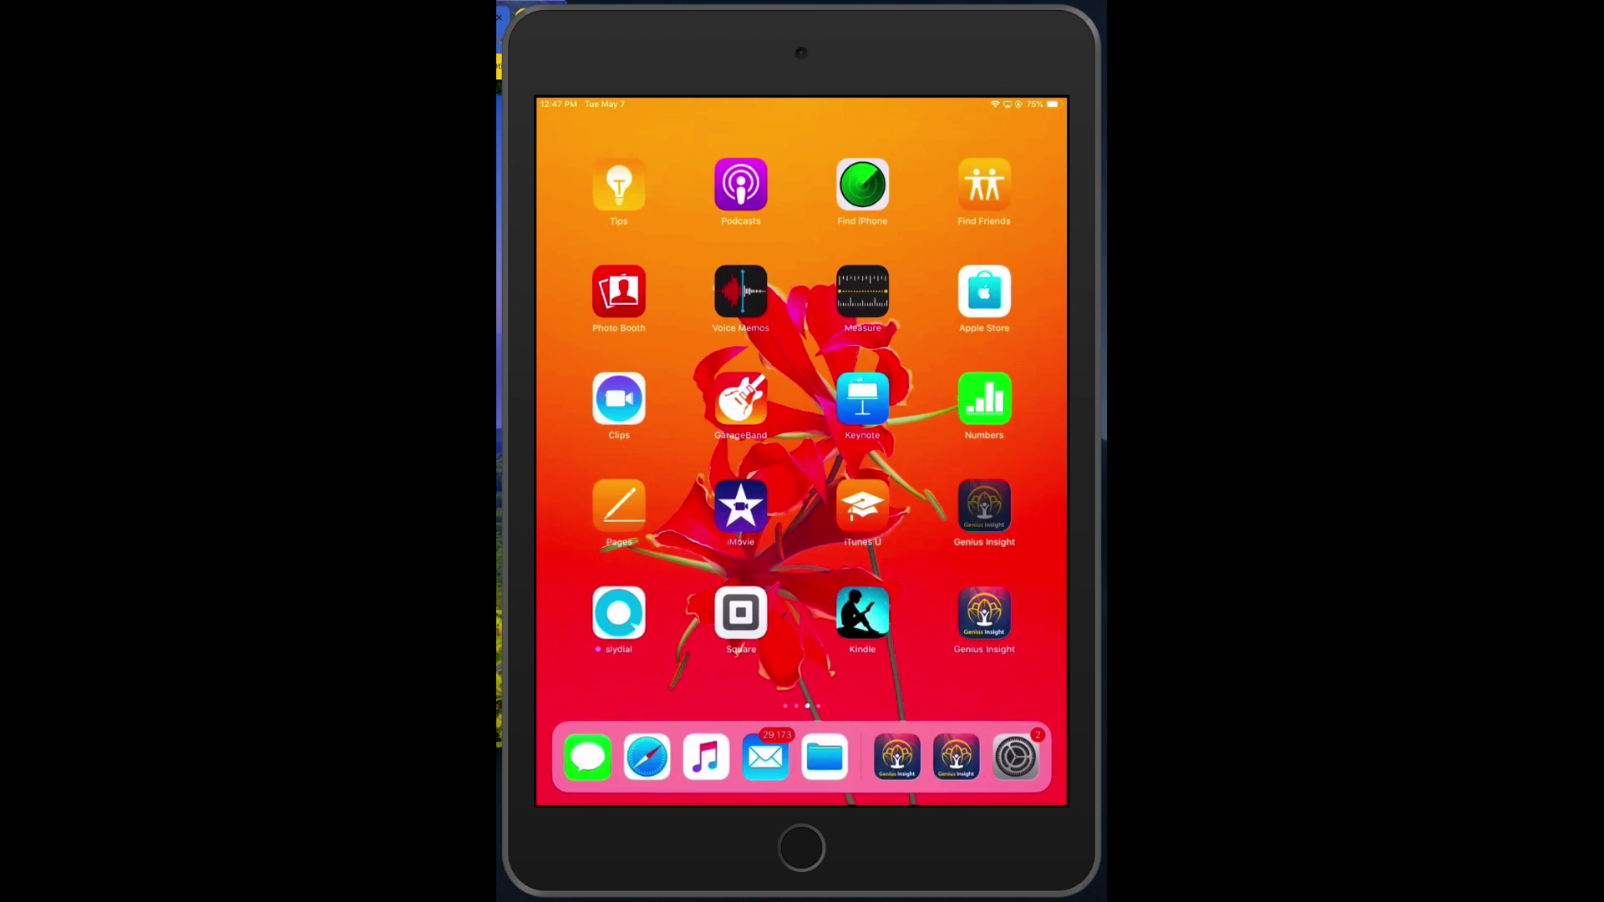
left_click(560, 491)
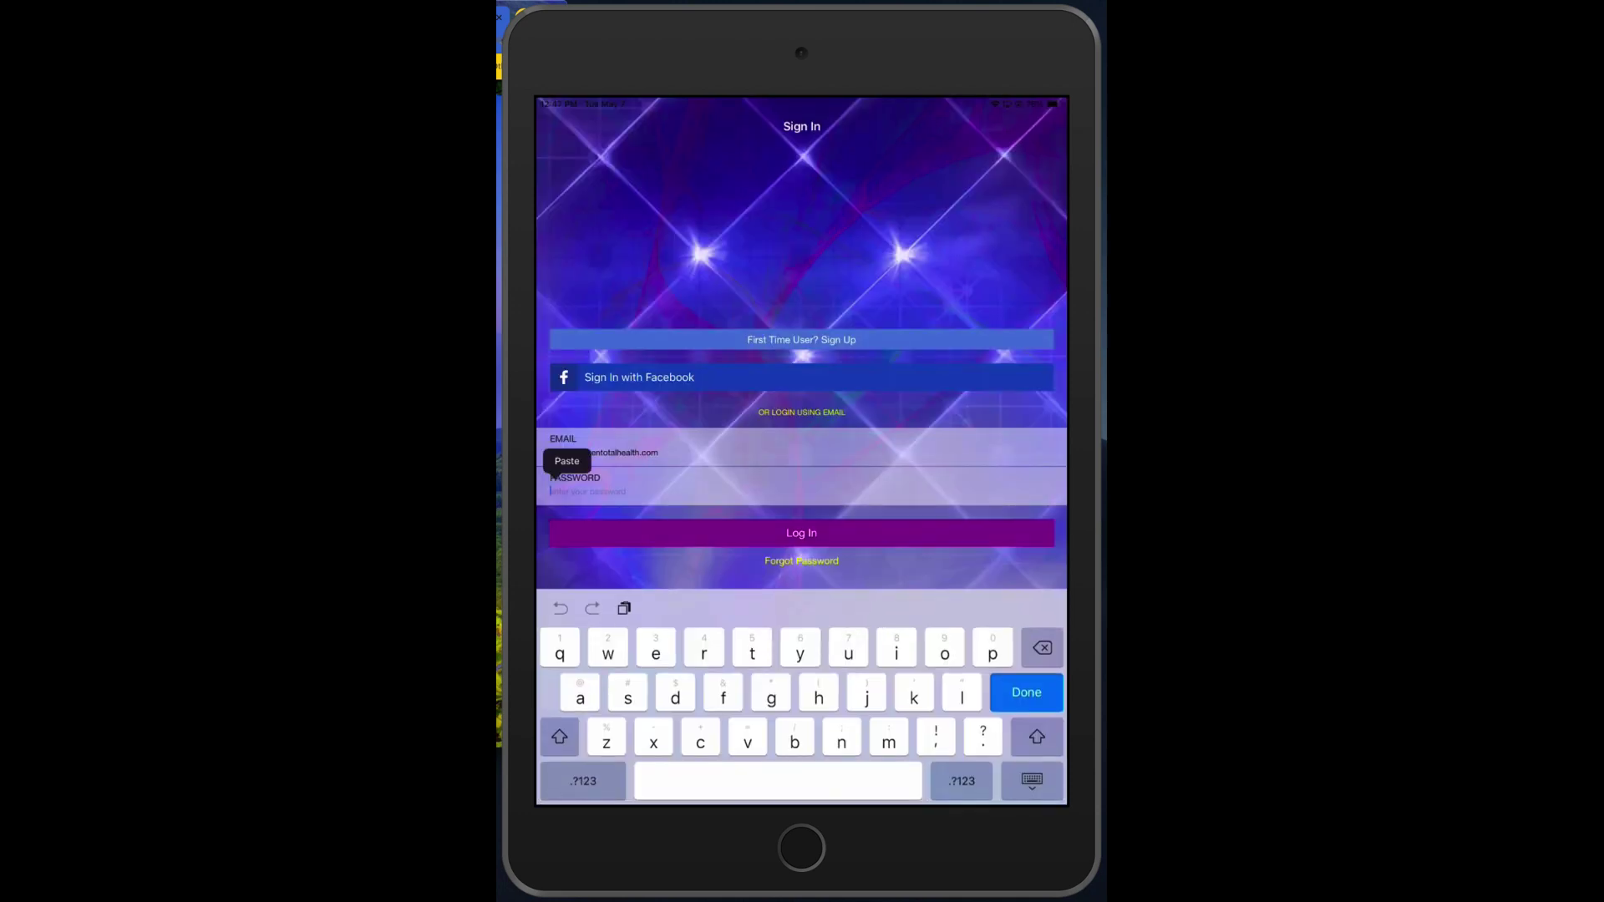
left_click(567, 462)
key("super+k")
key("Return")
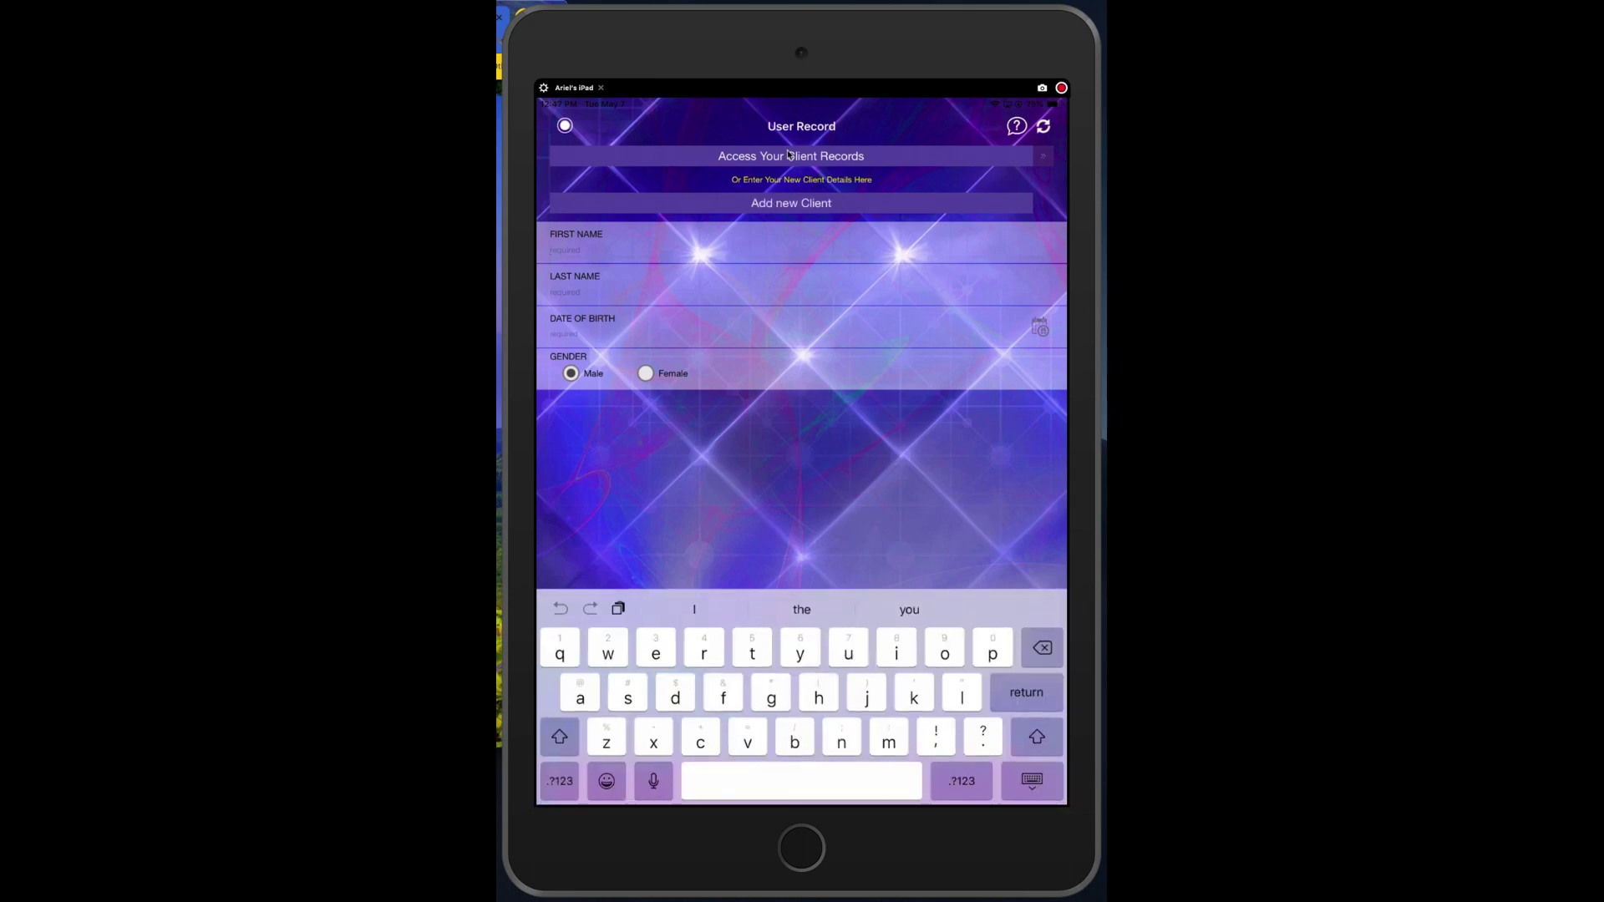
type("lisa")
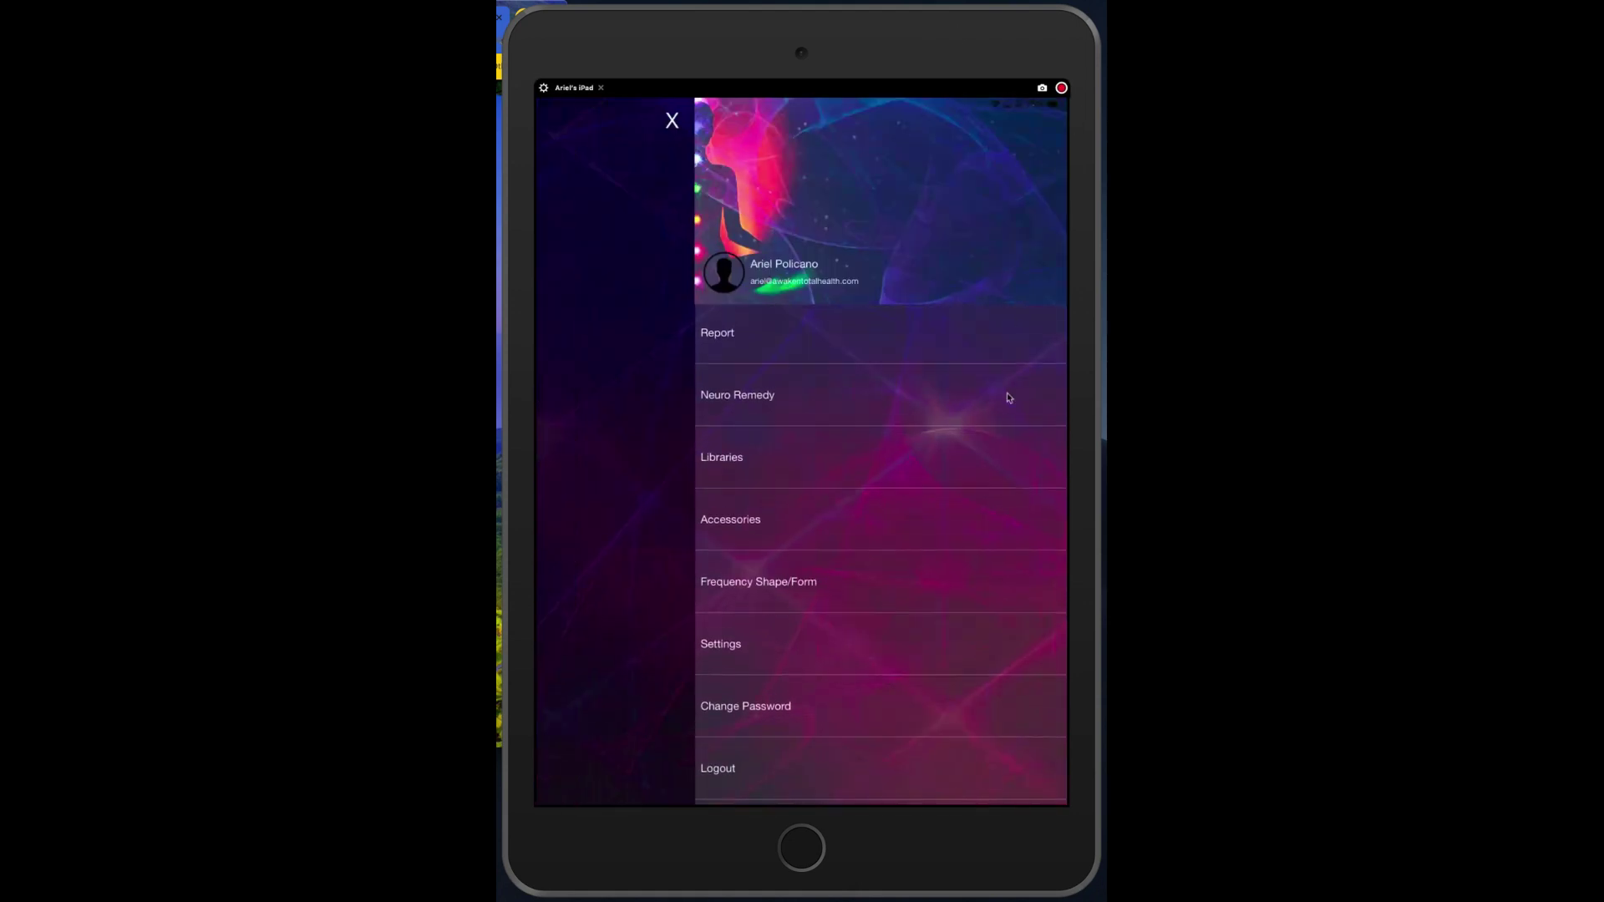
- Change Password: paste the temporary password as old, enter and confirm a new numeric password, update
left_click(807, 706)
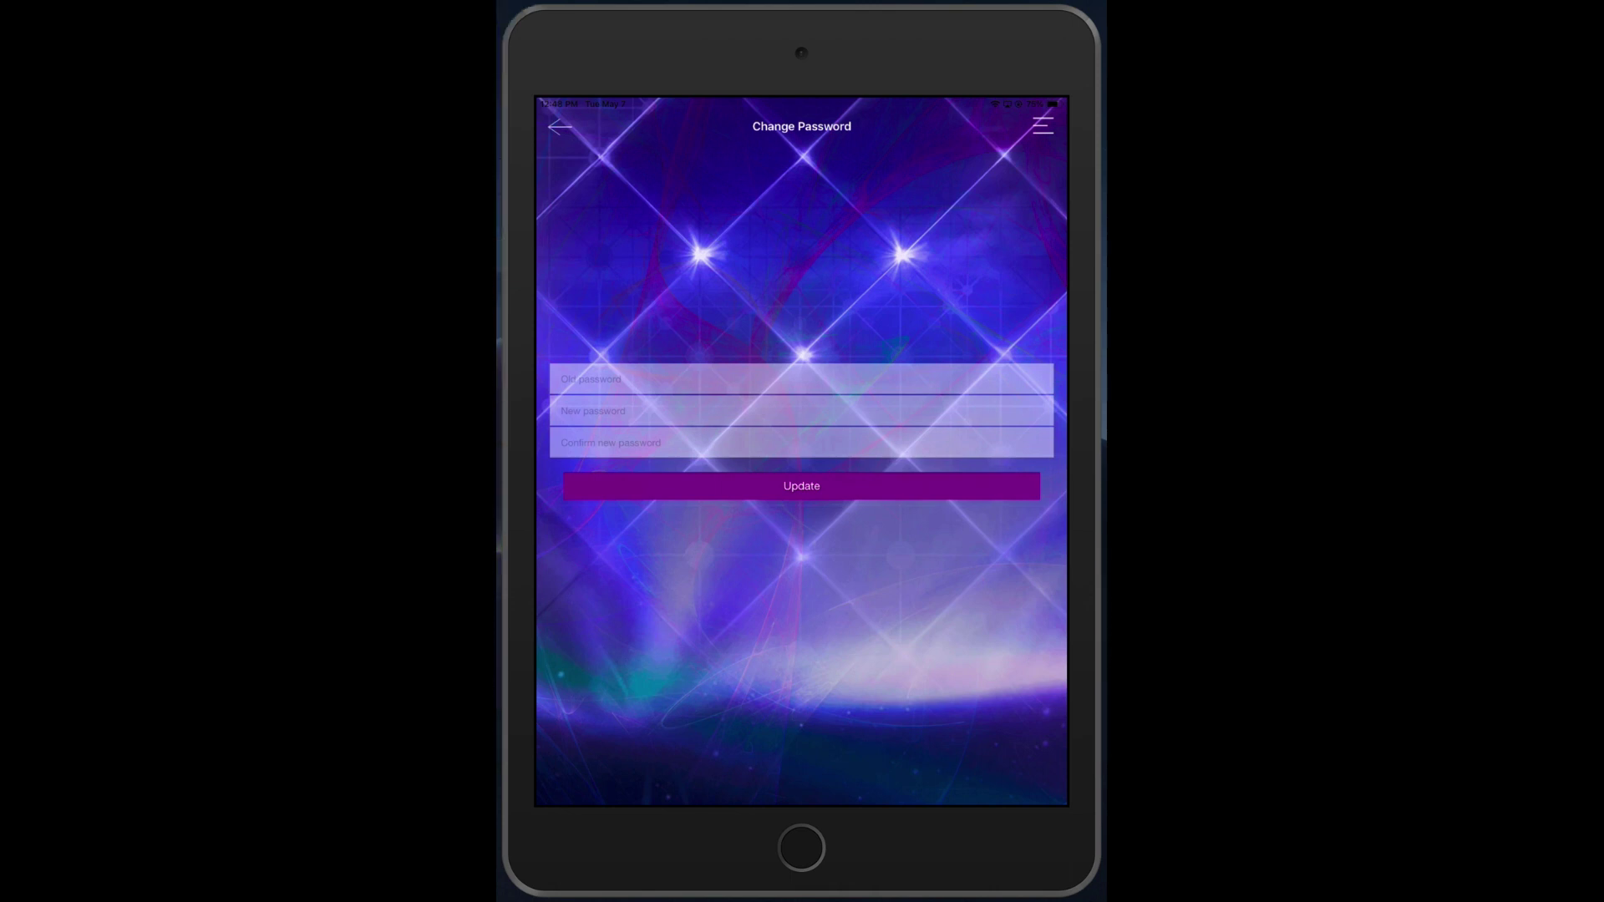
left_click(585, 378)
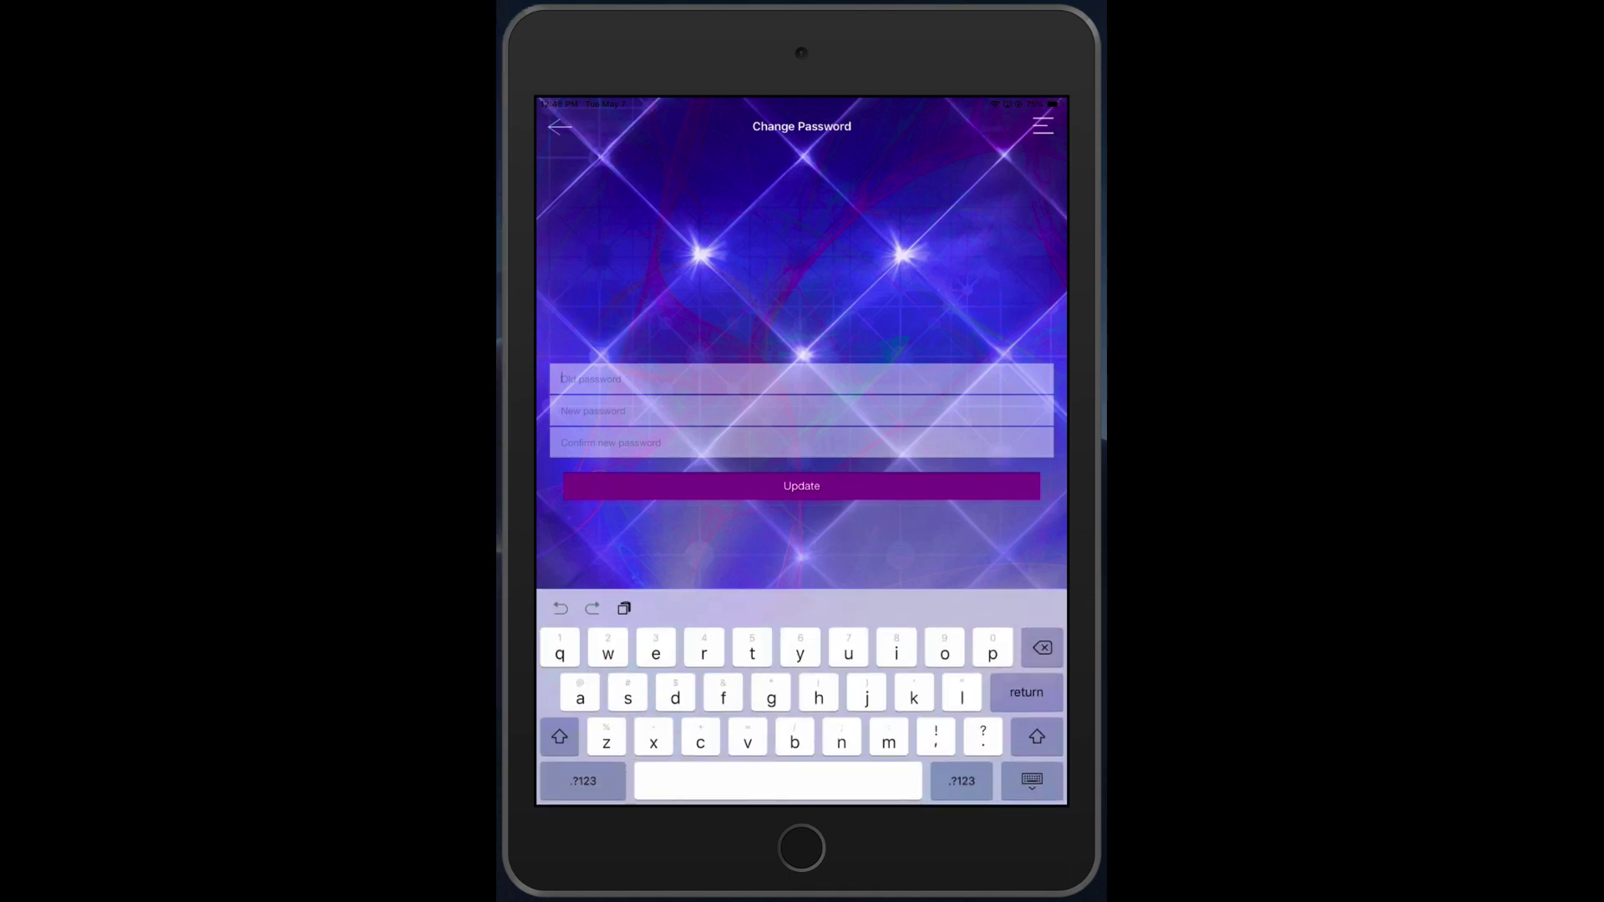
left_click(567, 346)
left_click(561, 410)
left_click(961, 781)
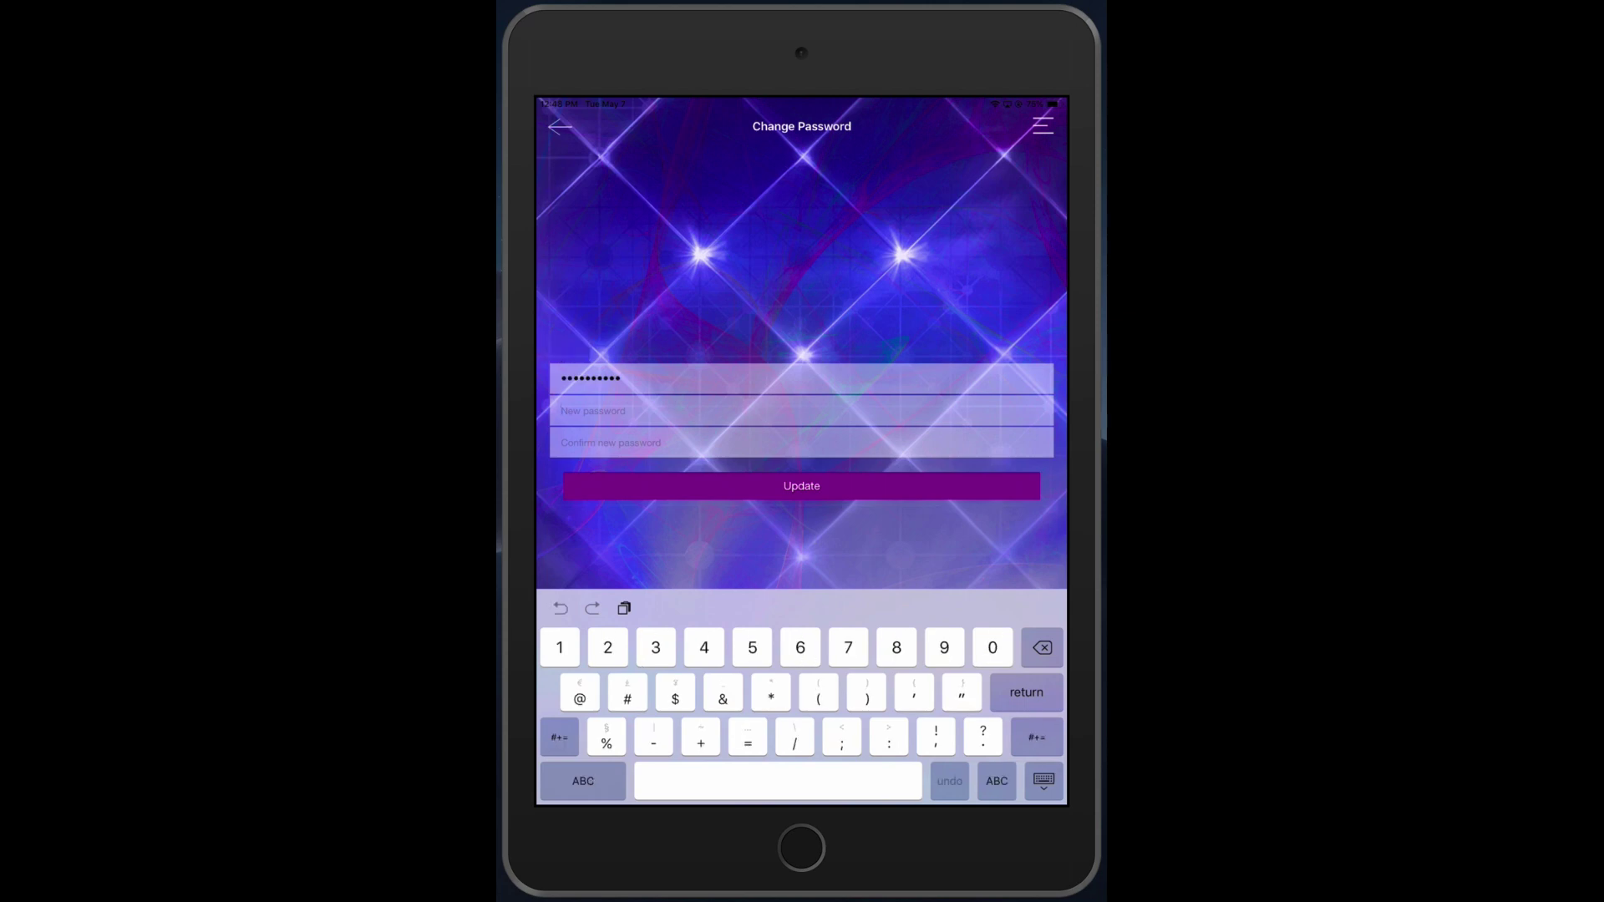
type("12345678")
left_click(611, 443)
left_click(961, 781)
type("123456789")
left_click(1043, 781)
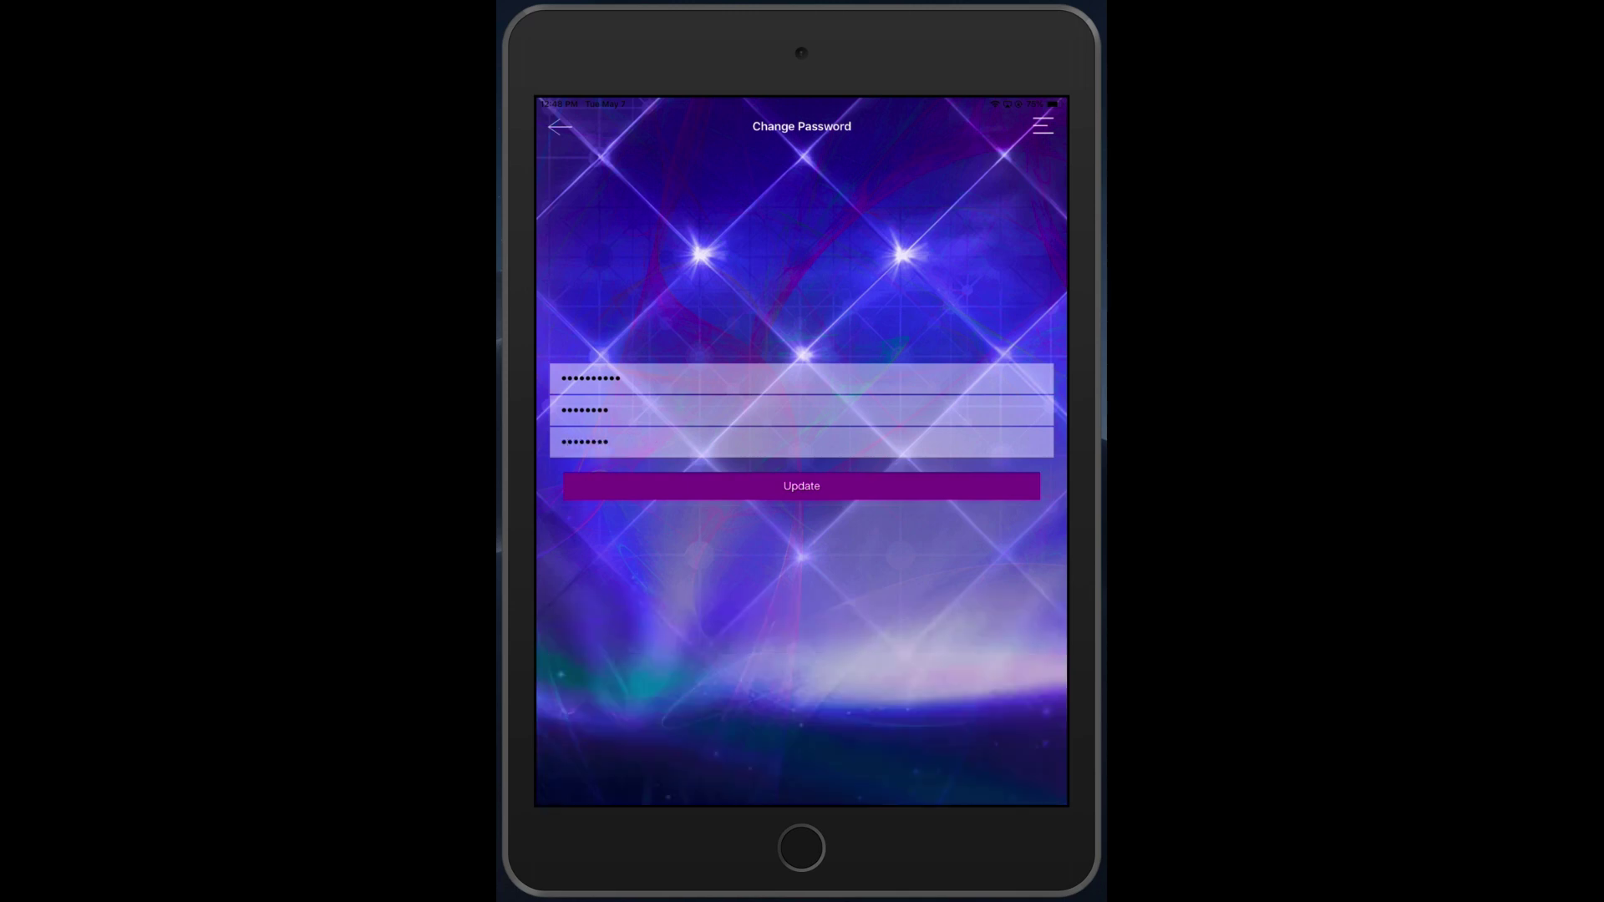
left_click(801, 485)
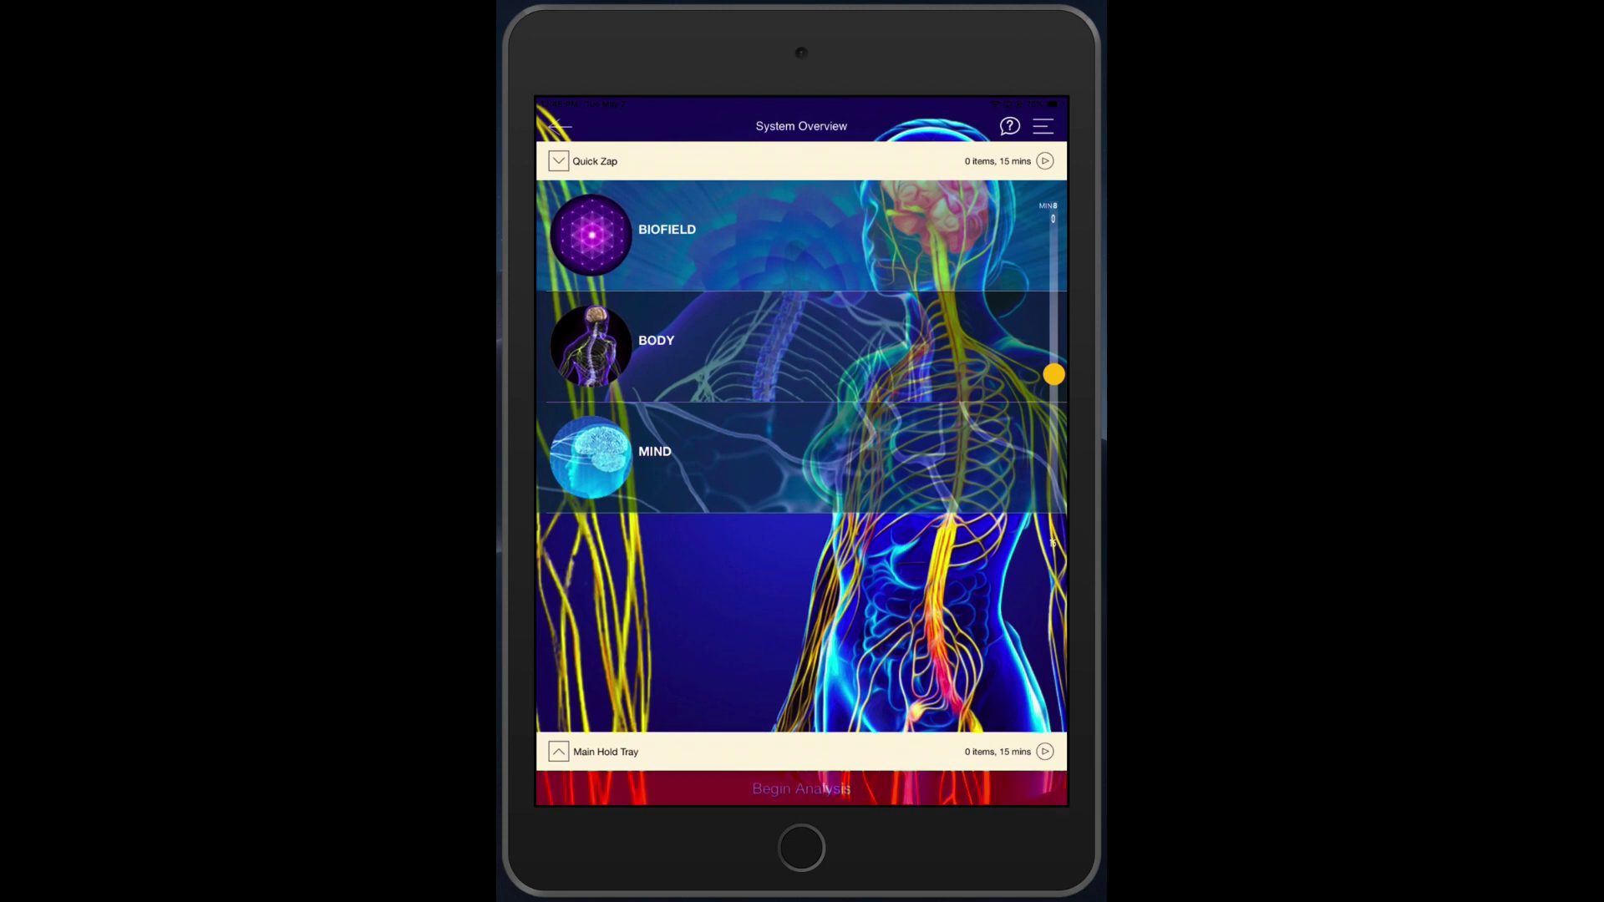